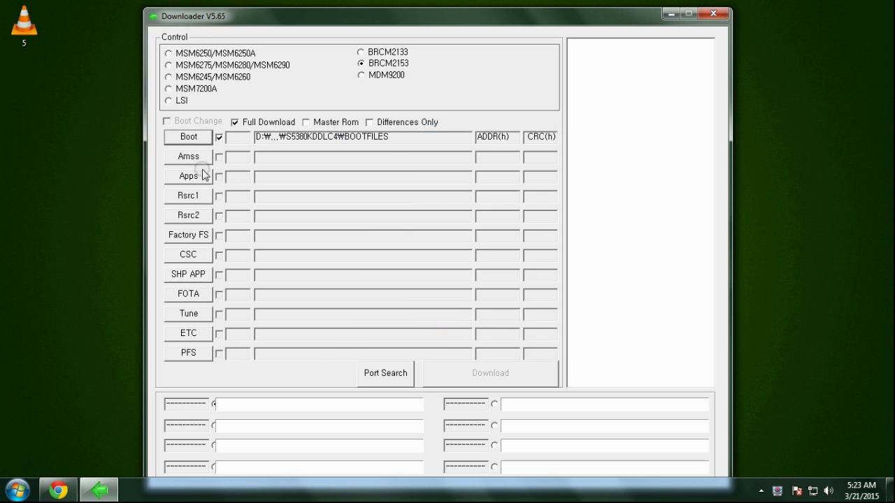
Load amss.bin from the S5380KDDLC4 folder as the Amss image and apps_compressed.bin as the Apps image.
left_click(392, 182)
left_click(392, 182)
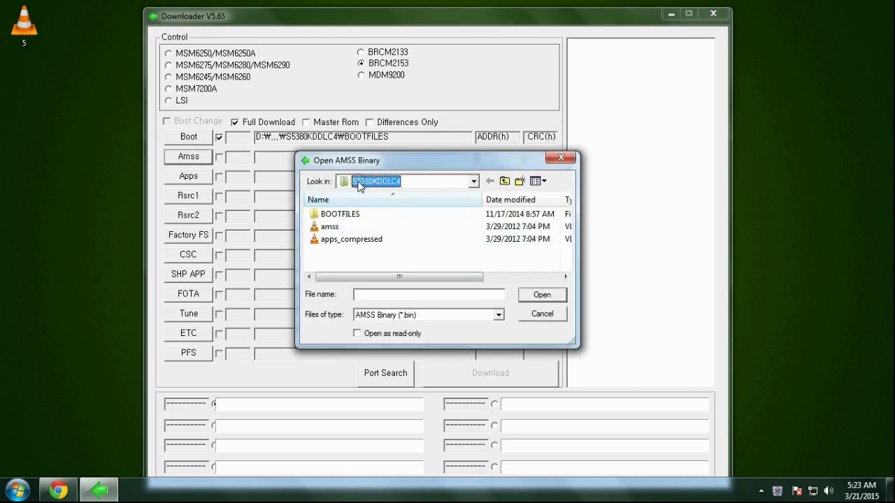
left_click(330, 227)
double_click(330, 227)
left_click(189, 176)
left_click(327, 239)
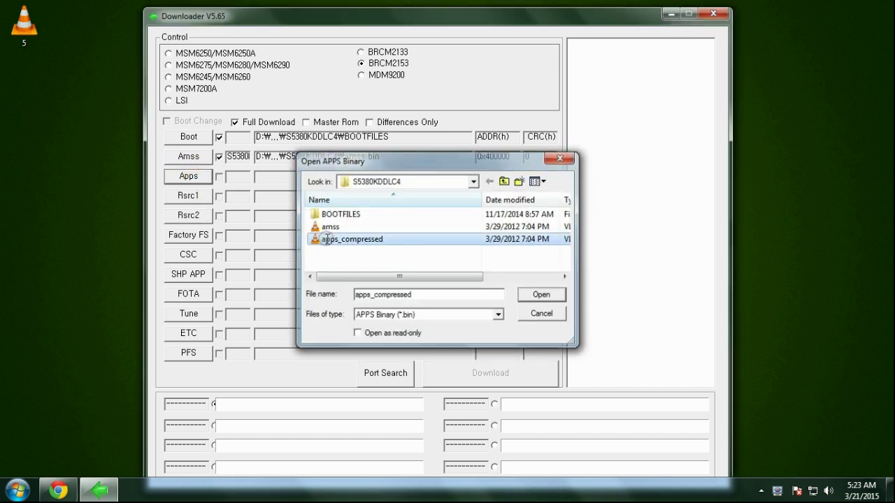
double_click(327, 239)
Load Rsrc_S5380K_India_ODD.rc1 as the Rsrc1 file and Rsrc2_S5380K(Mid).rc2 as the Rsrc2 file.
left_click(188, 195)
double_click(326, 227)
left_click(188, 214)
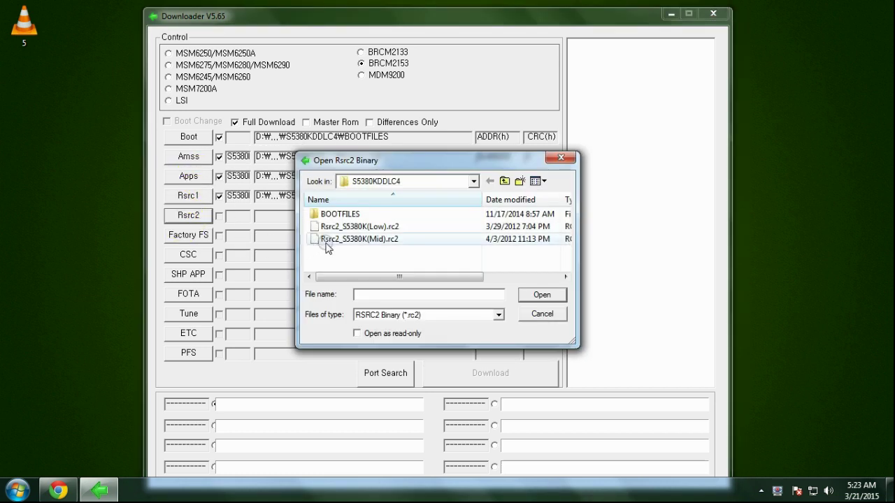
left_click(326, 239)
double_click(325, 239)
Load FactoryFs_S5380K_India_ODD.ffs as the Factory FS file and CSC_S5380K_India_ODD.csc as the CSC file.
left_click(188, 235)
left_click(341, 227)
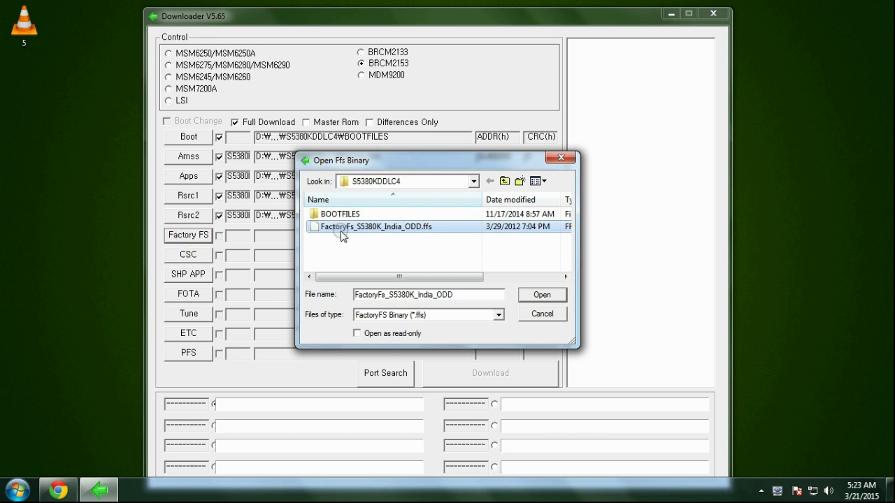
double_click(341, 228)
left_click(188, 255)
double_click(340, 263)
Load ShpApp.app as the SHP APP file and bplib_S5380KOpIndiaCommon.fota as the FOTA file.
left_click(196, 274)
left_click(350, 263)
scroll(348, 255, "down", 2)
left_click(348, 252)
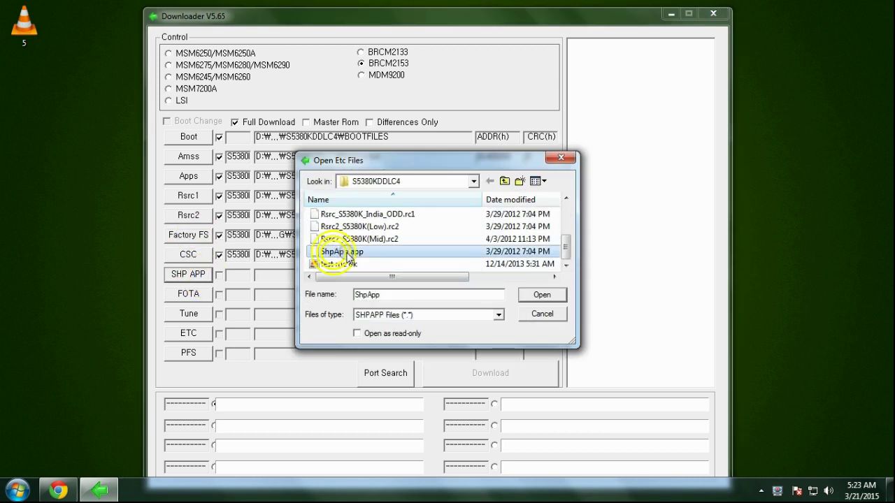
double_click(347, 253)
left_click(196, 297)
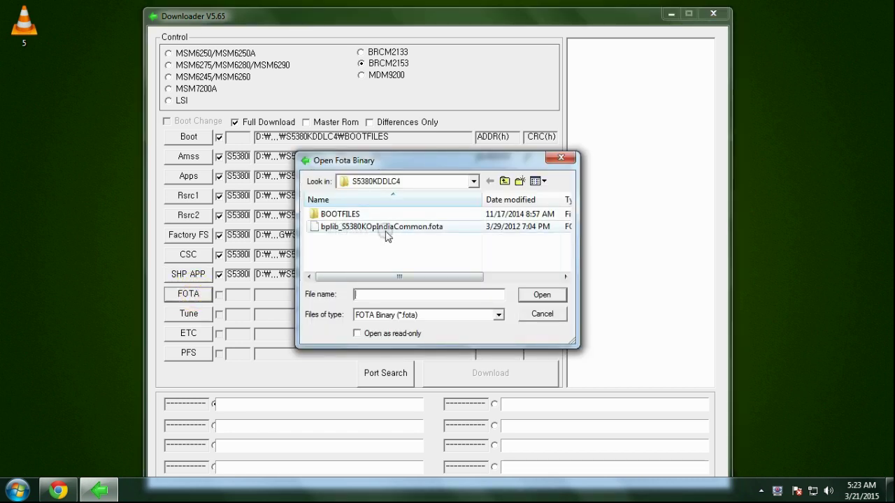
left_click(430, 228)
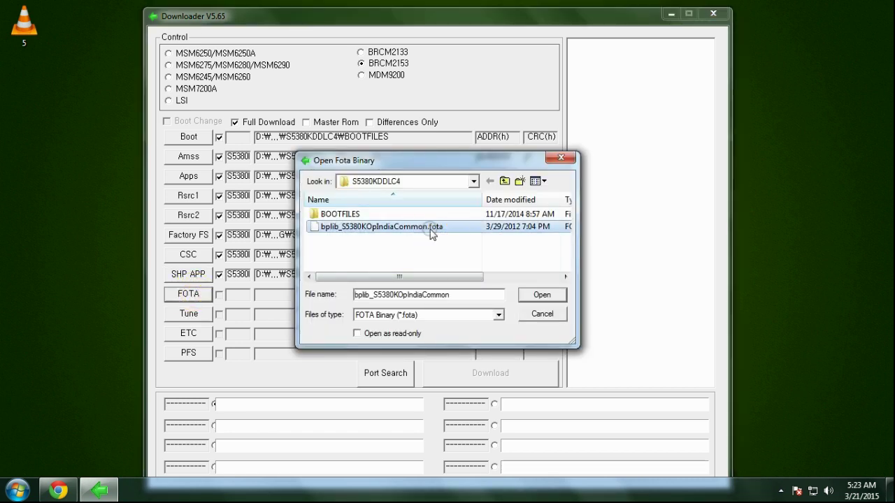
double_click(430, 229)
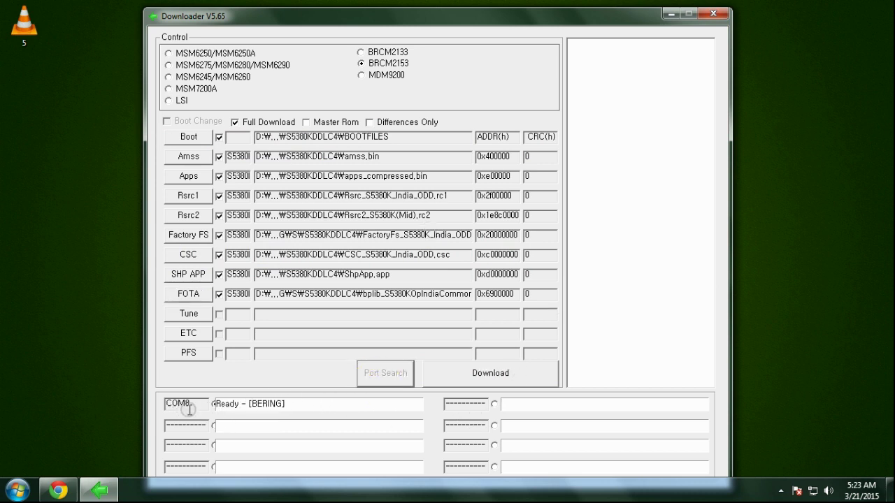
Open Device Manager from the computer's system properties and close the System window.
left_click(18, 489)
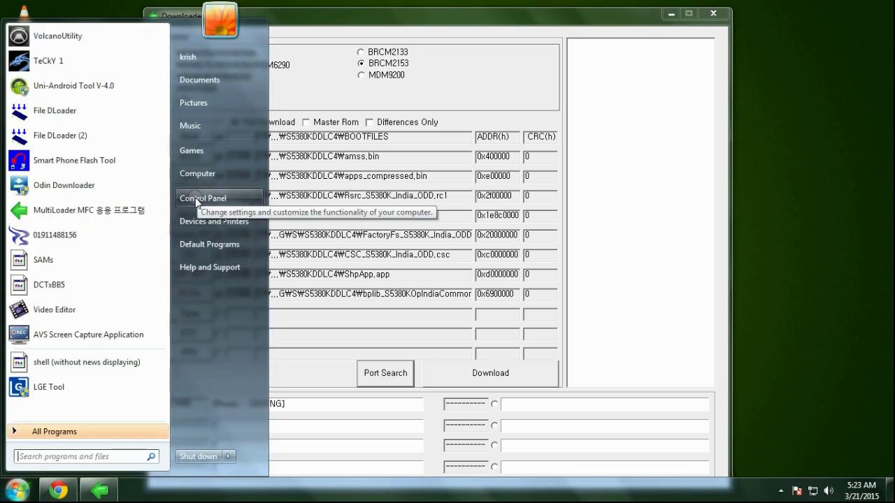
right_click(196, 174)
left_click(223, 286)
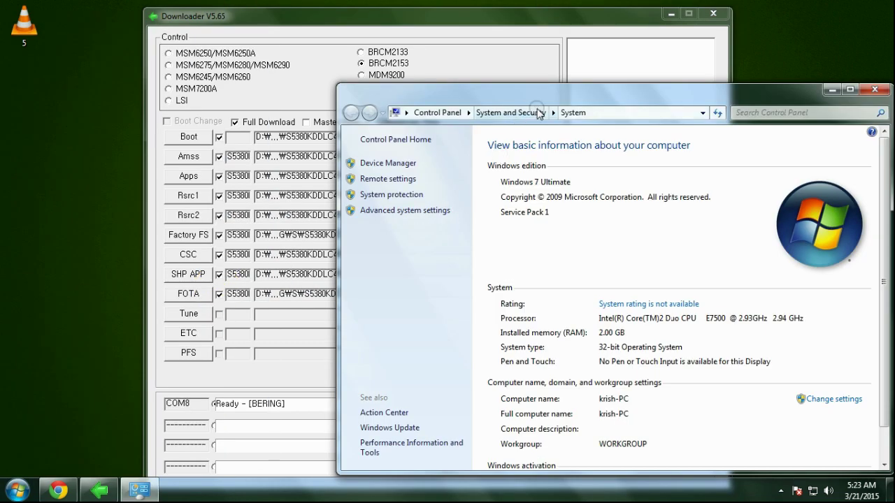
left_click_drag(653, 94, 537, 94)
left_click(272, 150)
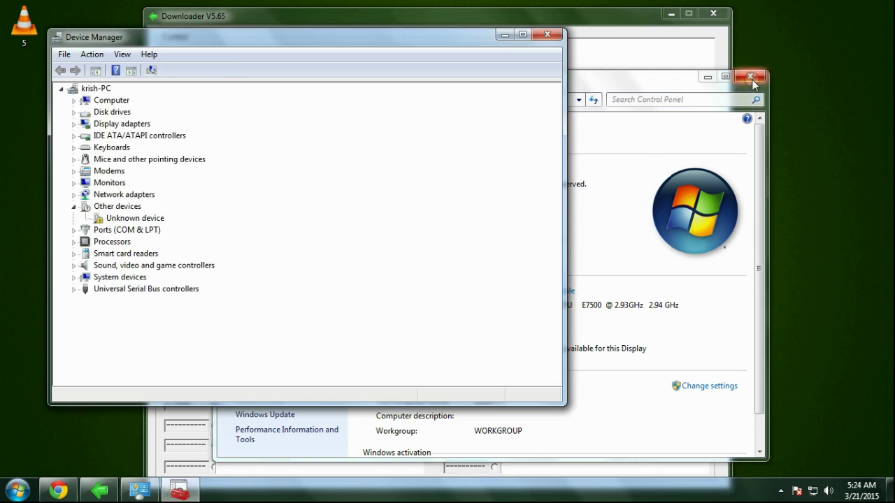
left_click(749, 75)
Examine the Universal Serial Bus controllers, Ports and Modems categories for the connected Samsung phone.
left_click(73, 288)
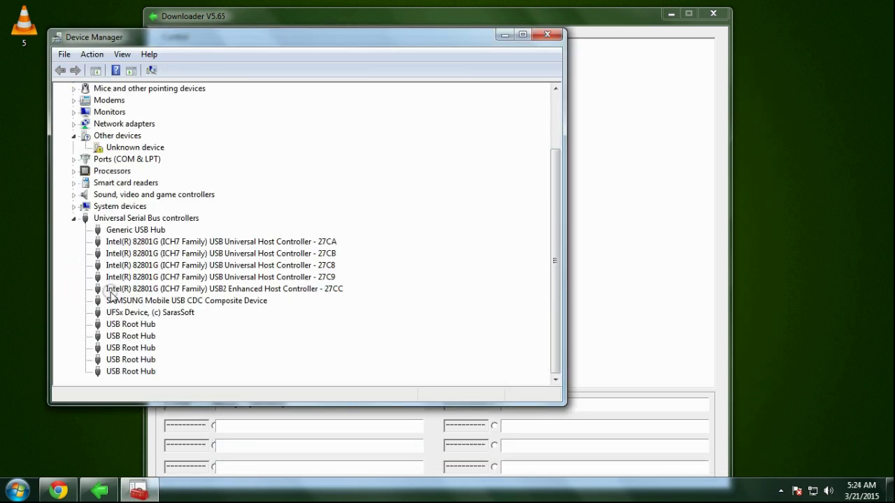
left_click(210, 301)
scroll(218, 302, "up", 2)
left_click(74, 230)
left_click(73, 230)
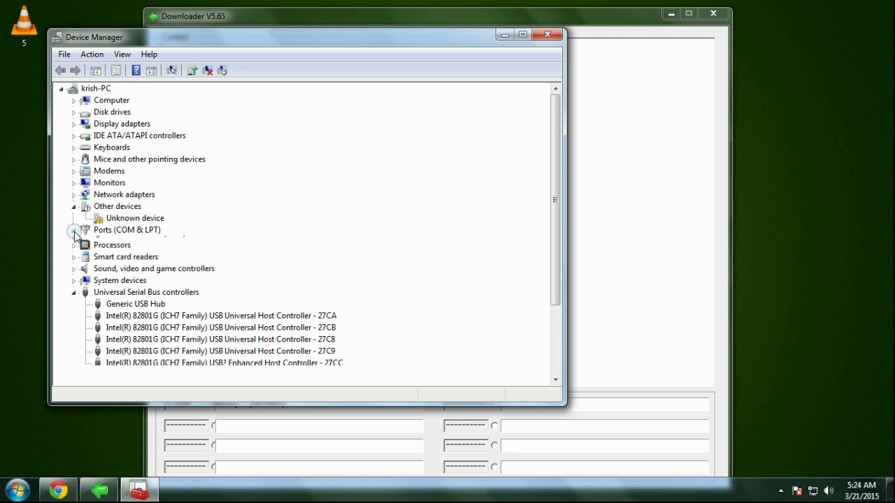
left_click(73, 171)
left_click(160, 183)
Check the port assigned to SAMSUNG Mobile USB Modem #3 in its properties against the downloader's detected port.
left_click_drag(512, 16, 443, 6)
left_click(315, 372)
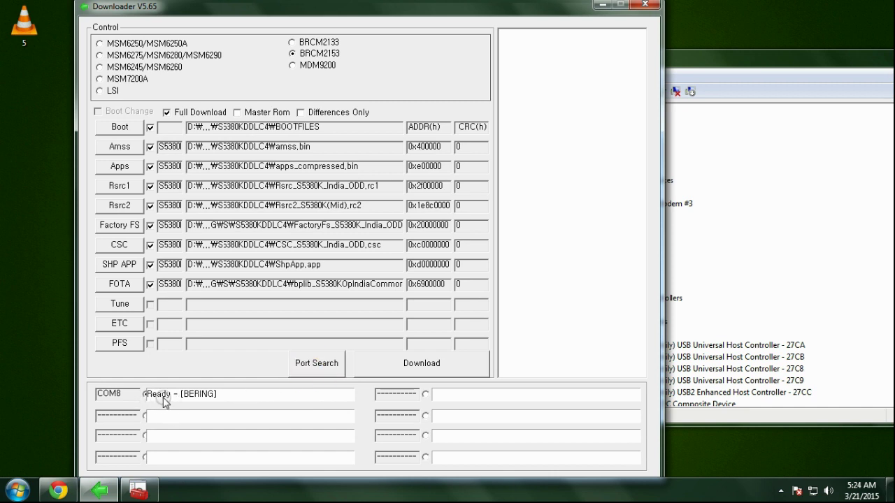
left_click(741, 208)
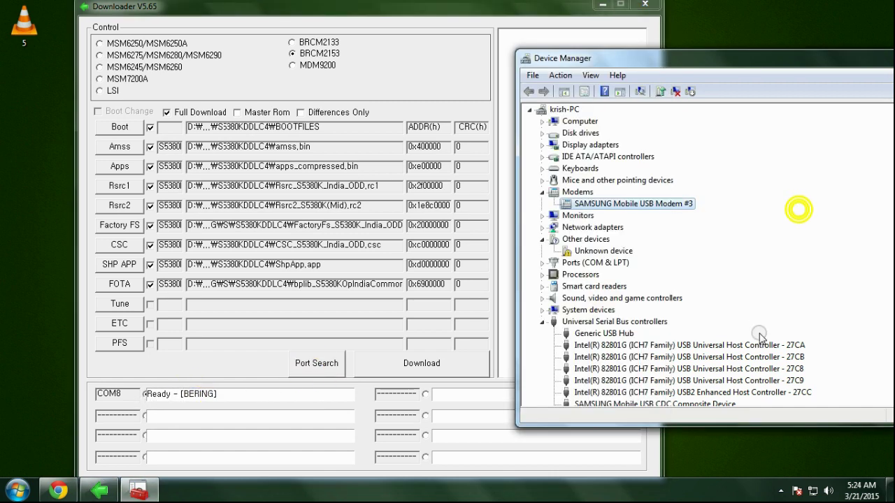
right_click(632, 204)
left_click(671, 283)
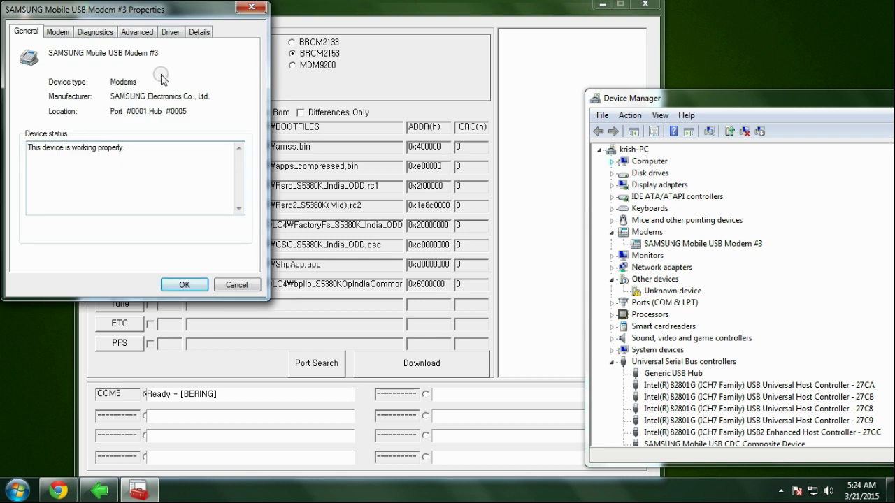
left_click(59, 32)
left_click_drag(124, 10, 636, 106)
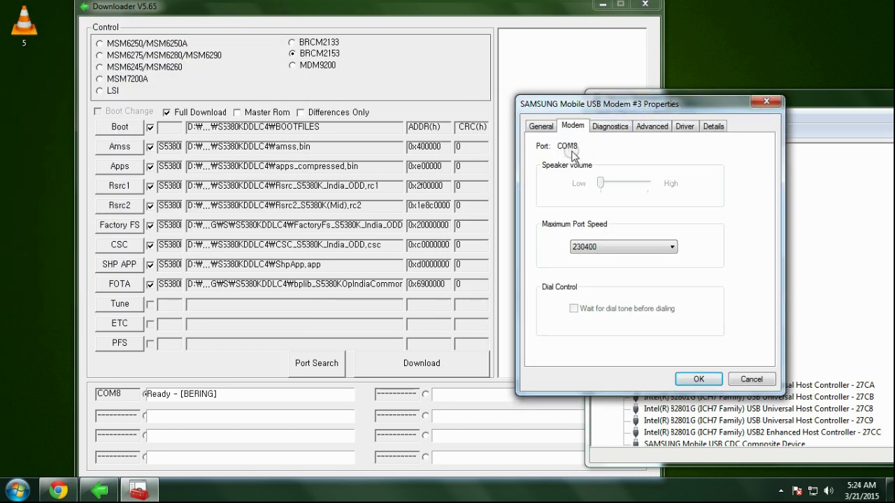
Return to the downloader and start flashing the loaded firmware files to the phone on COM8.
left_click(130, 399)
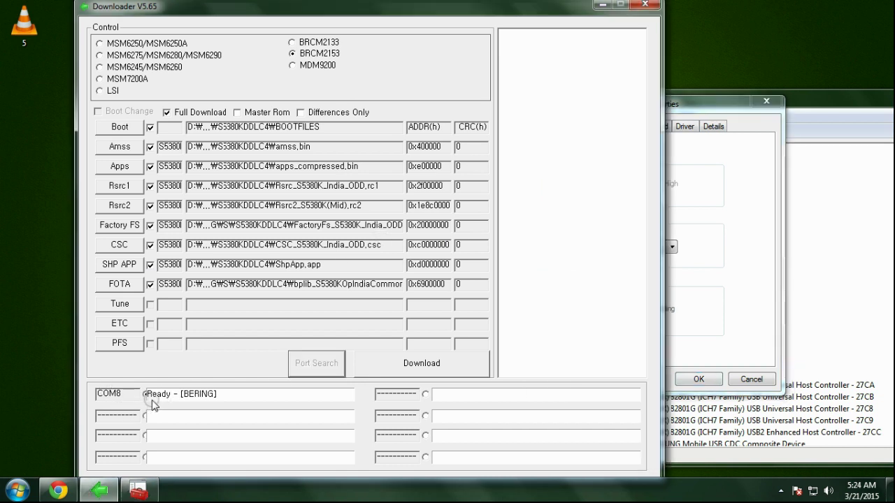
left_click(416, 367)
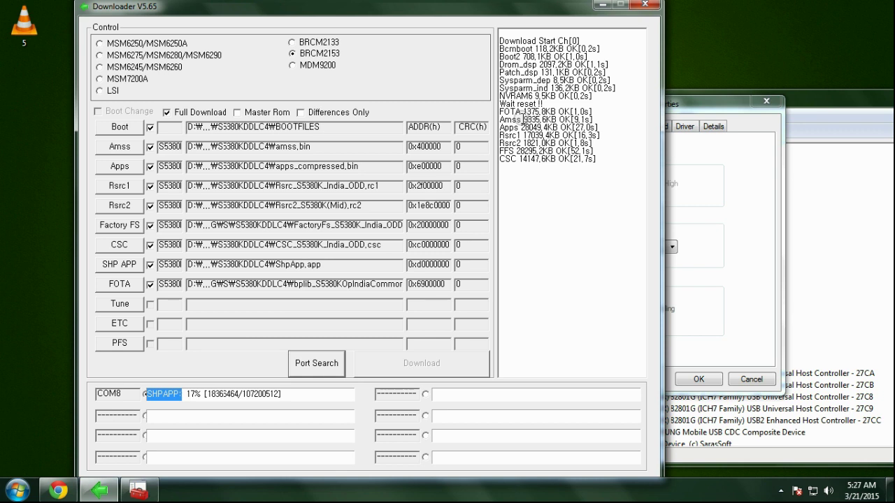
Close the modem properties and Device Manager, and refresh the desktop.
left_click(761, 233)
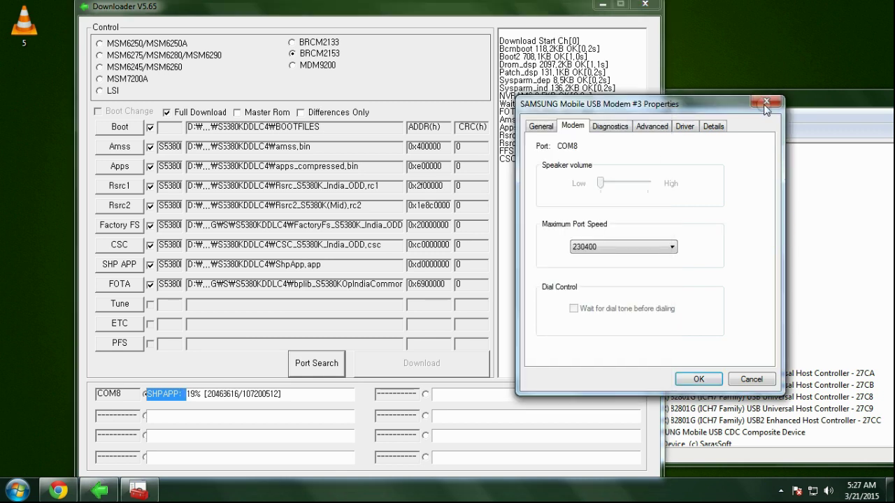
left_click(767, 101)
left_click_drag(769, 102, 825, 155)
left_click(850, 149)
right_click(747, 179)
left_click(770, 222)
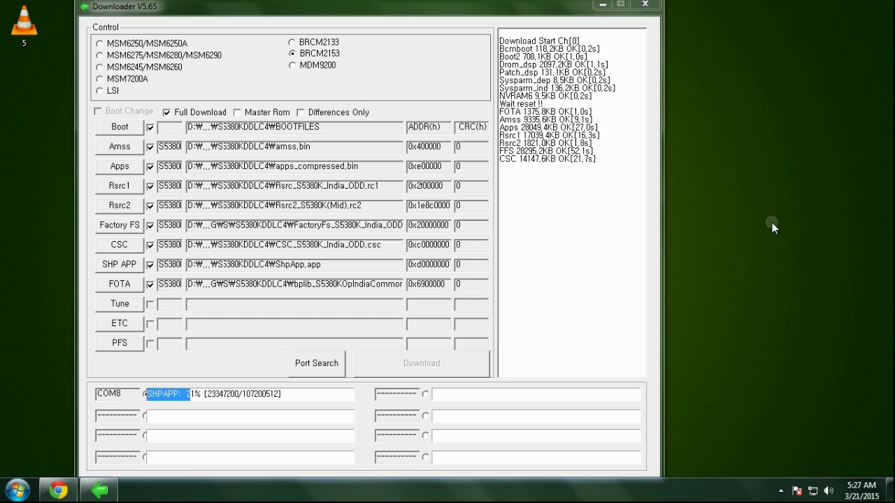